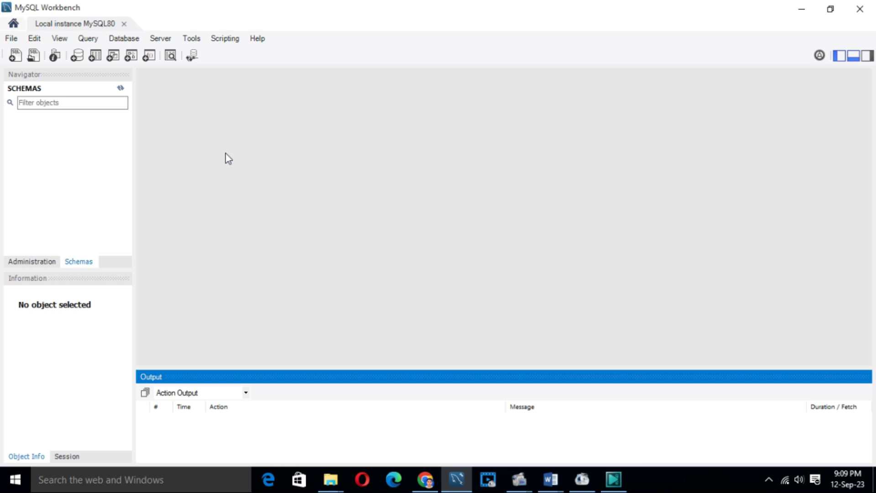
Create a new schema named cars with the default charset and collation, and apply it to the server
click(83, 58)
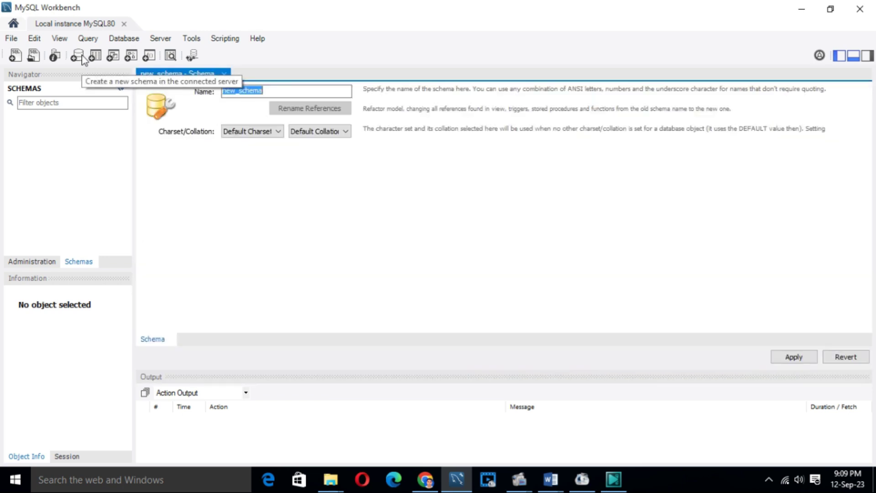
click(278, 92)
key(BackSpace)
key(BackSpace)
key(BackSpace)
key(BackSpace)
key(BackSpace)
key(BackSpace)
key(BackSpace)
key(BackSpace)
key(BackSpace)
key(BackSpace)
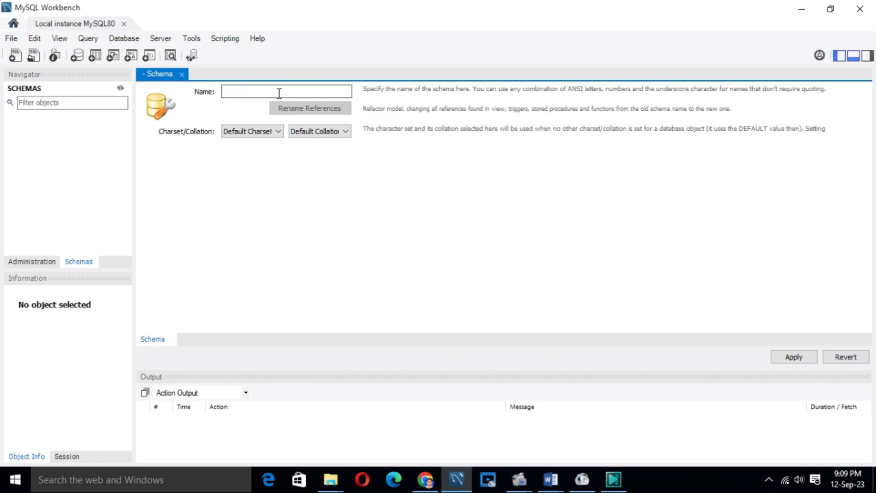
text(cars)
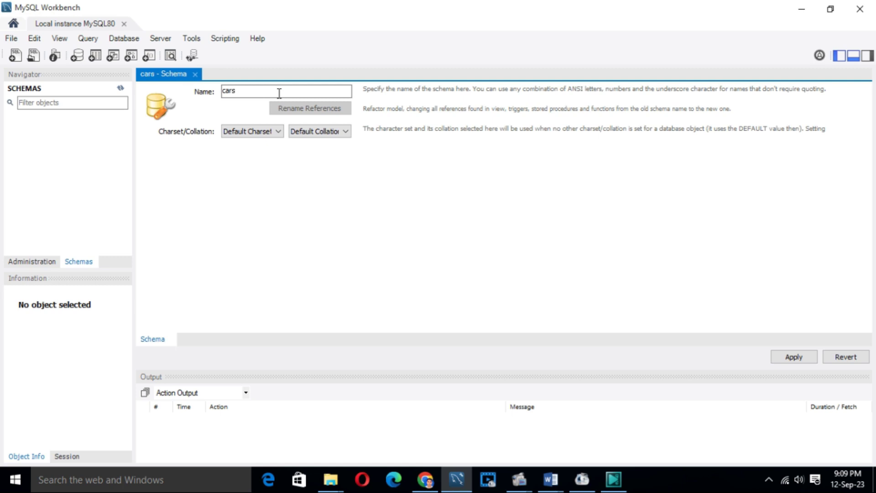
click(776, 357)
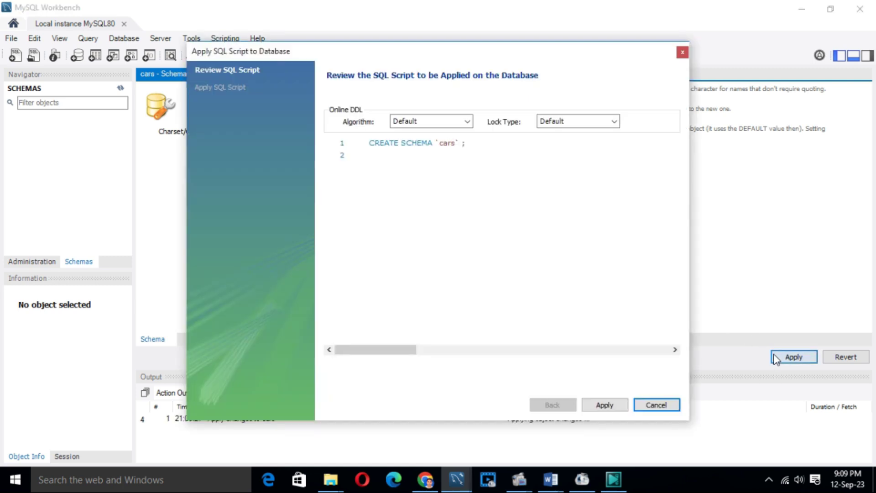
click(607, 405)
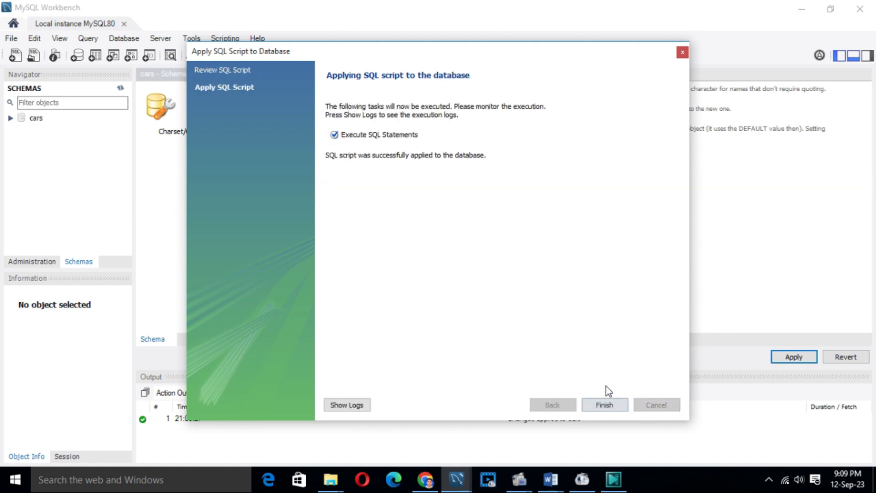
click(603, 403)
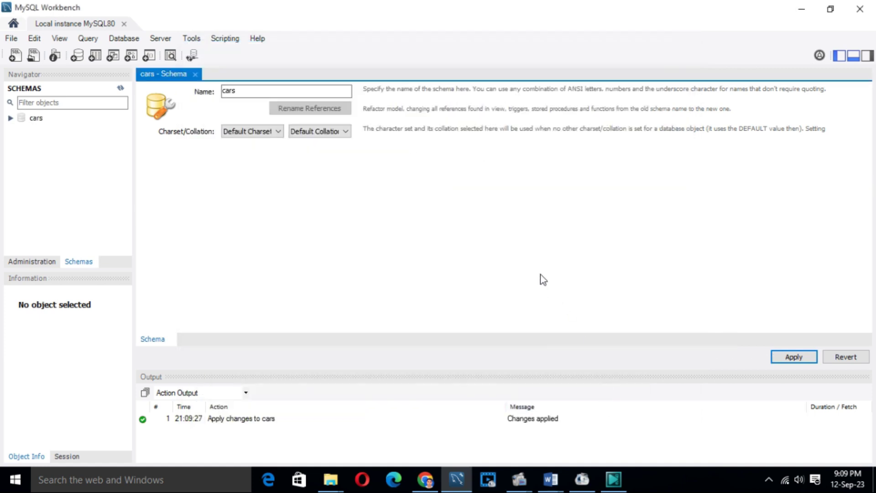
Start the Table Data Import Wizard for the tables of the cars schema
click(61, 119)
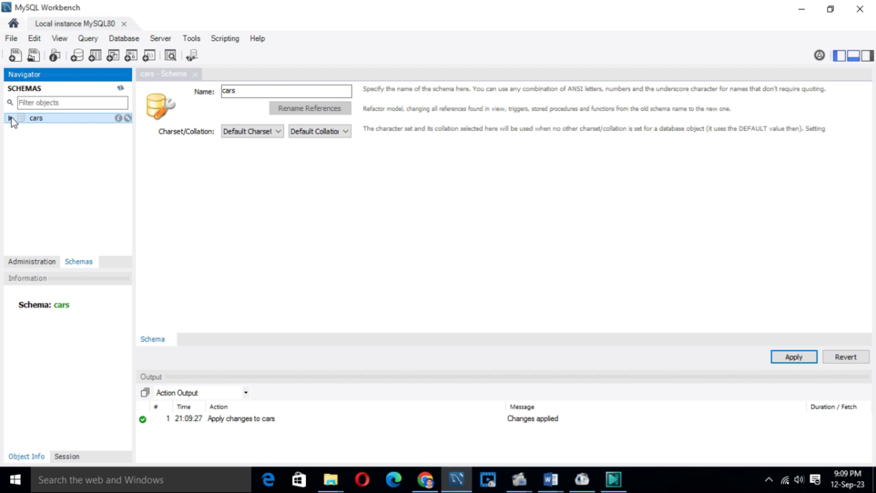
click(10, 118)
click(73, 127)
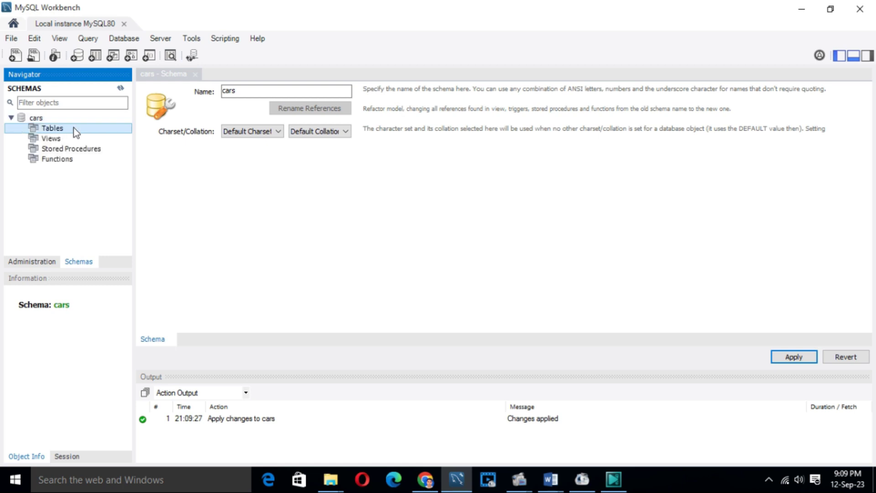
right_click(73, 128)
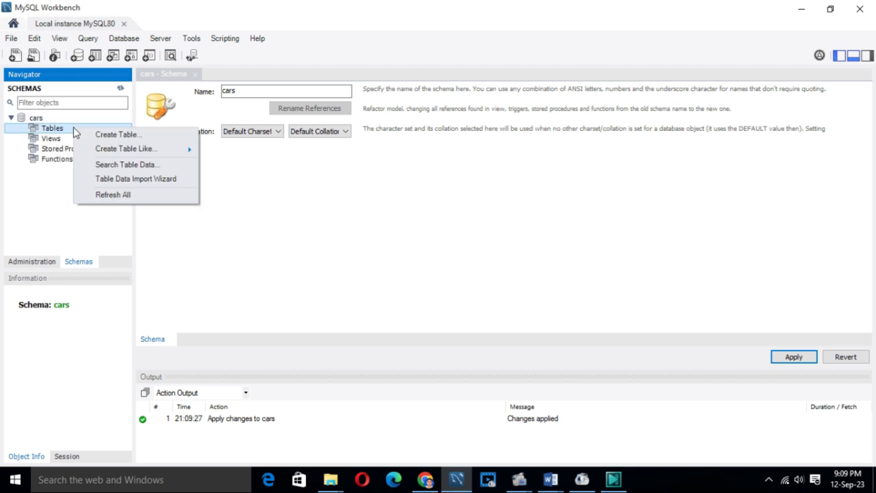
click(152, 180)
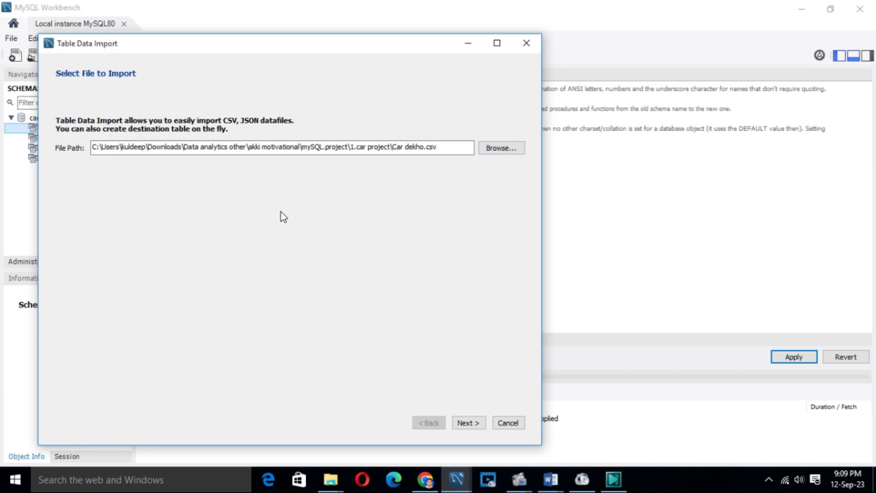
Choose the Car data CSV file from the prectise sheet folder on the Desktop as the import source
click(502, 148)
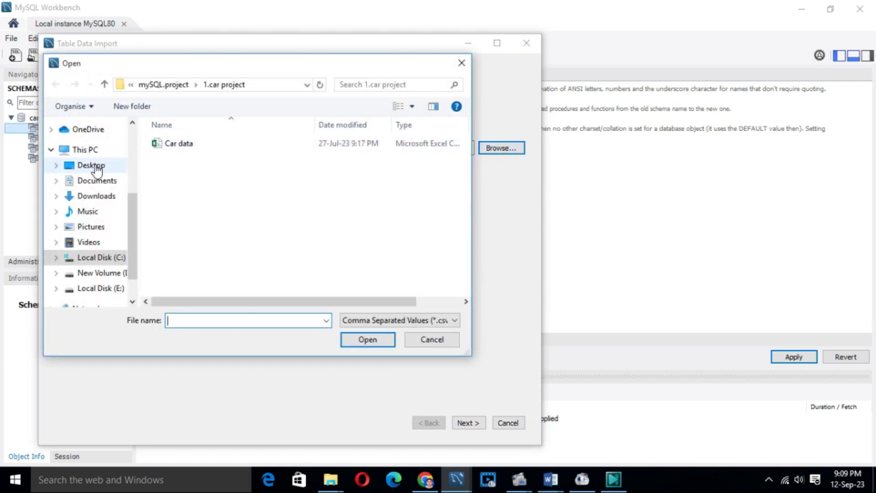
click(97, 167)
click(227, 159)
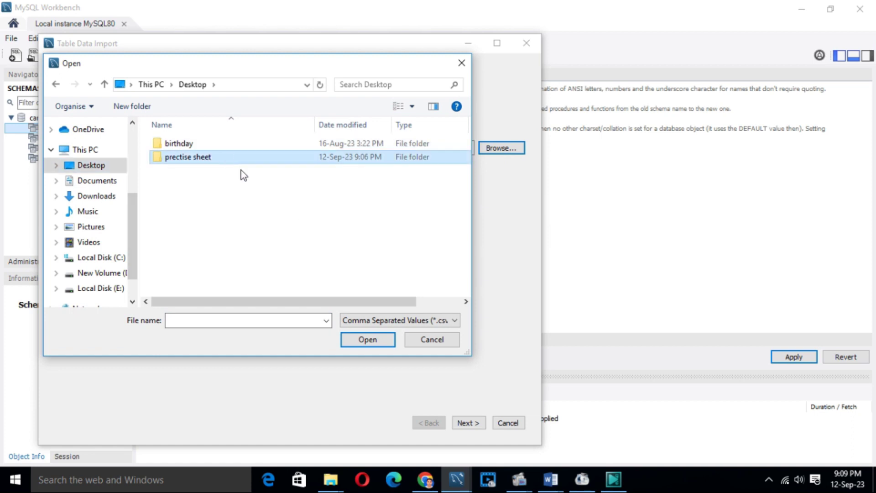
click(368, 340)
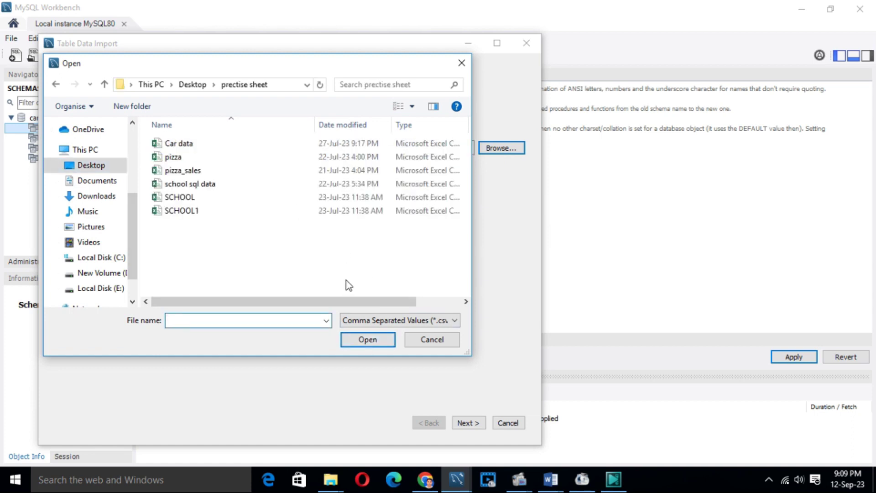
click(209, 145)
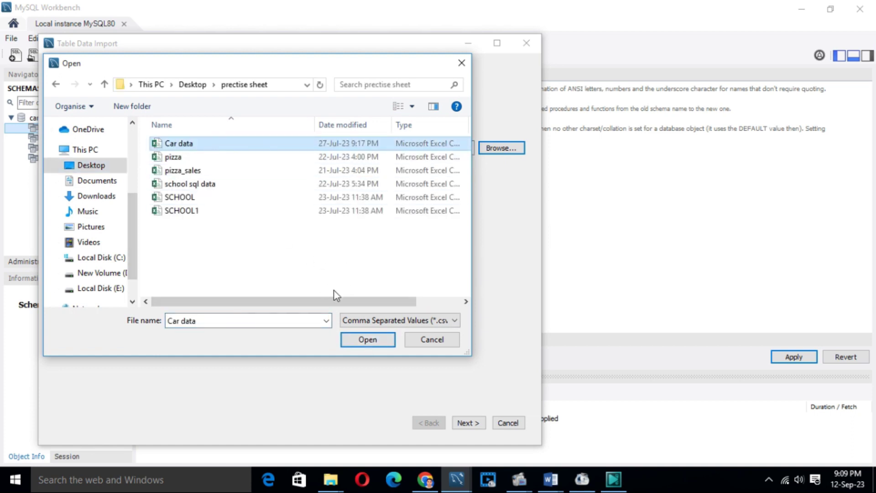
click(380, 343)
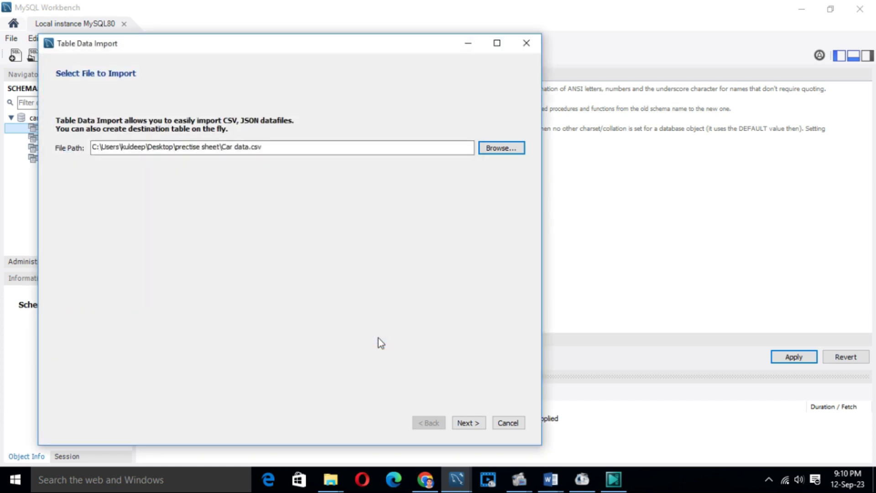
click(466, 424)
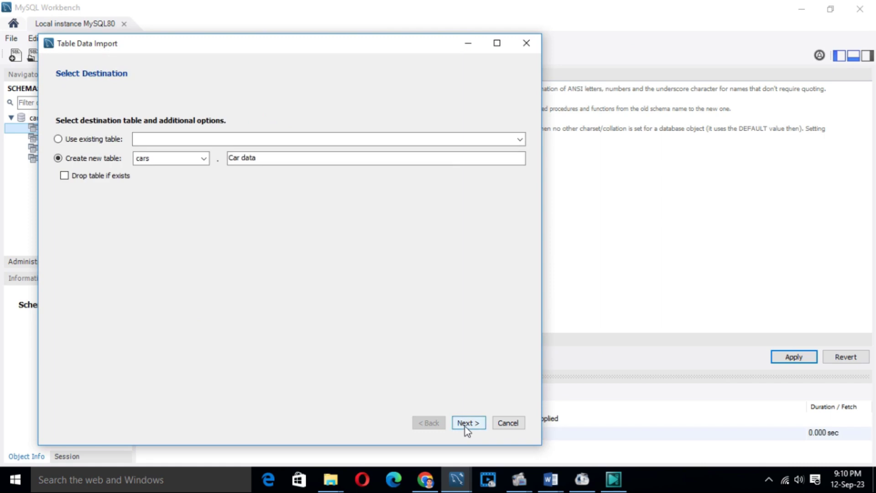
Name the new destination table car_data in the cars schema and continue to the import settings
click(242, 157)
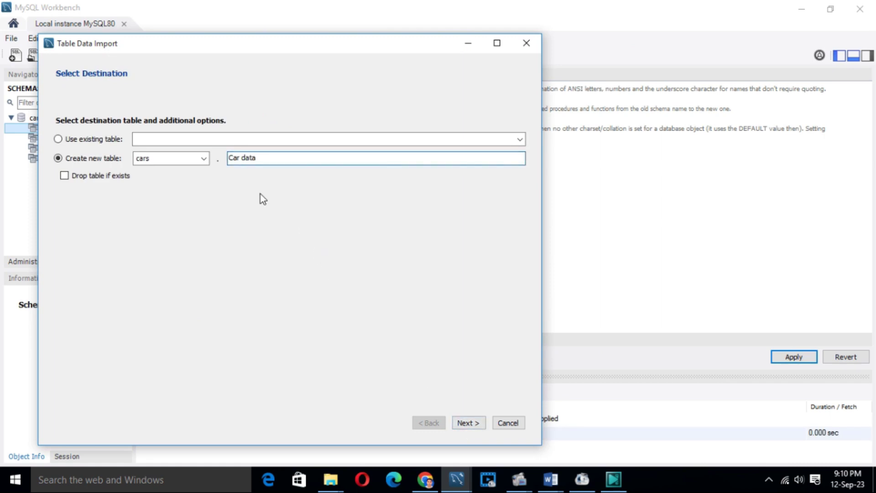
text(_)
key(BackSpace)
click(469, 425)
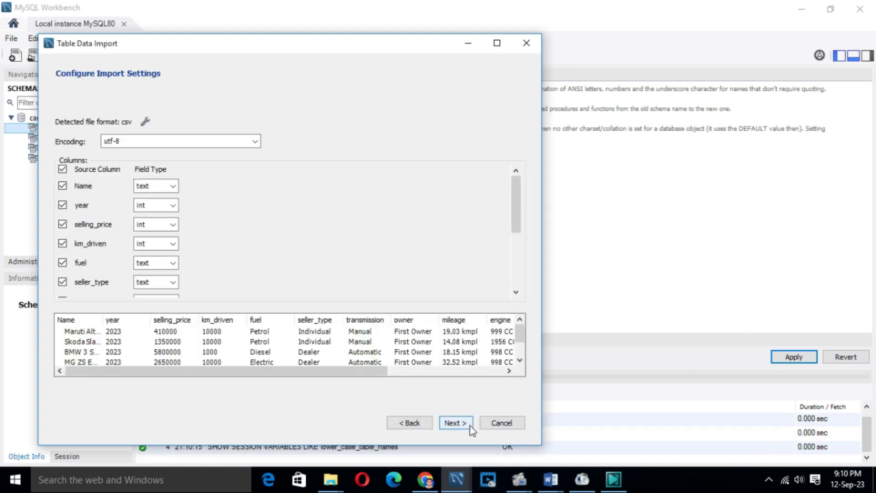
Import the CSV with utf-8 encoding and all detected columns, and finish the wizard
click(470, 425)
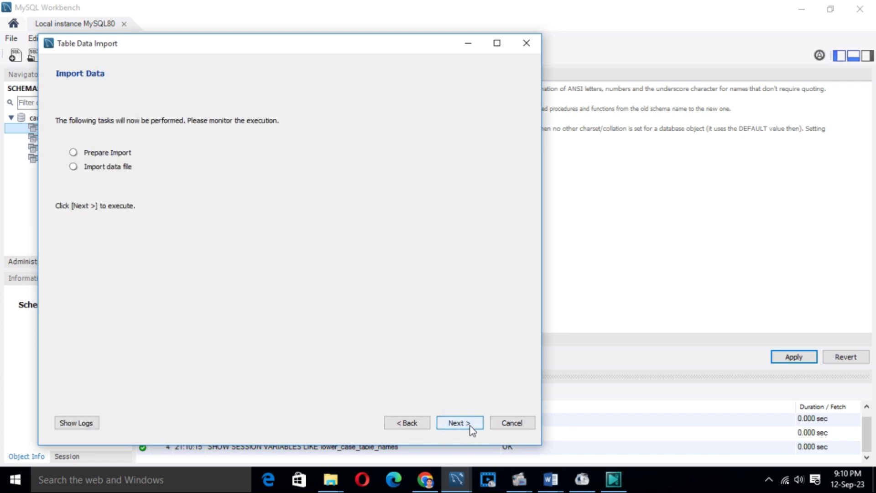
click(471, 424)
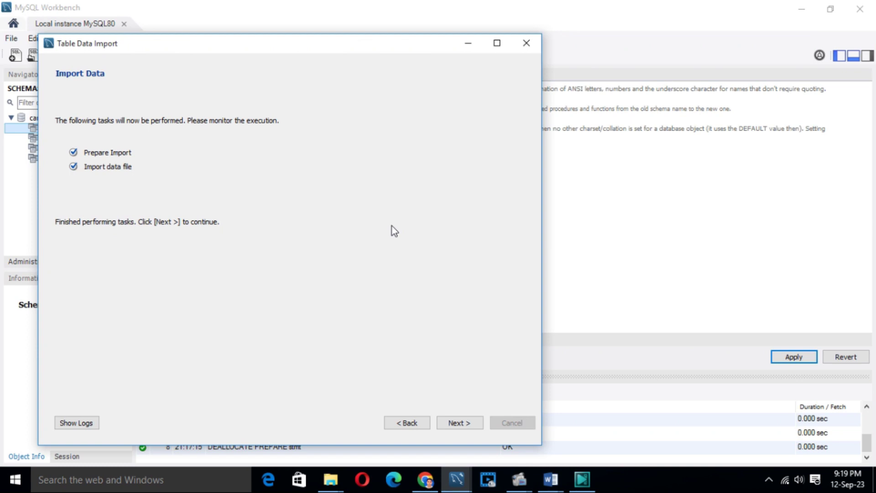
click(467, 424)
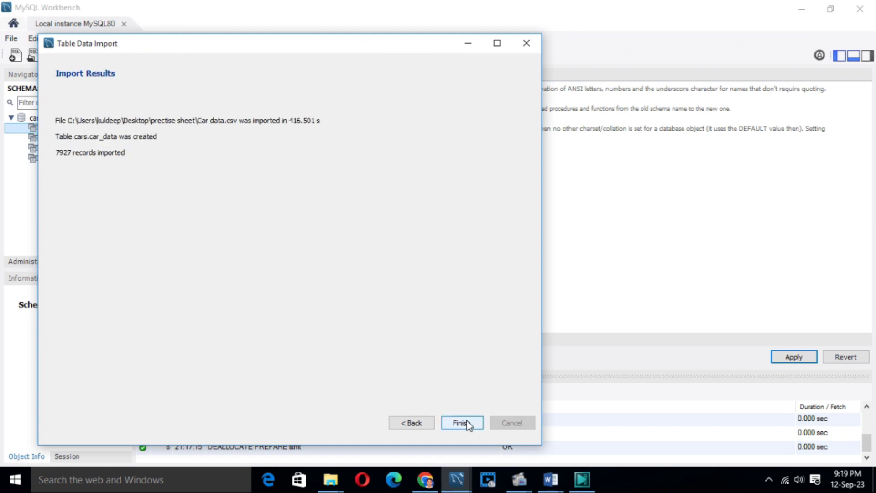
click(462, 423)
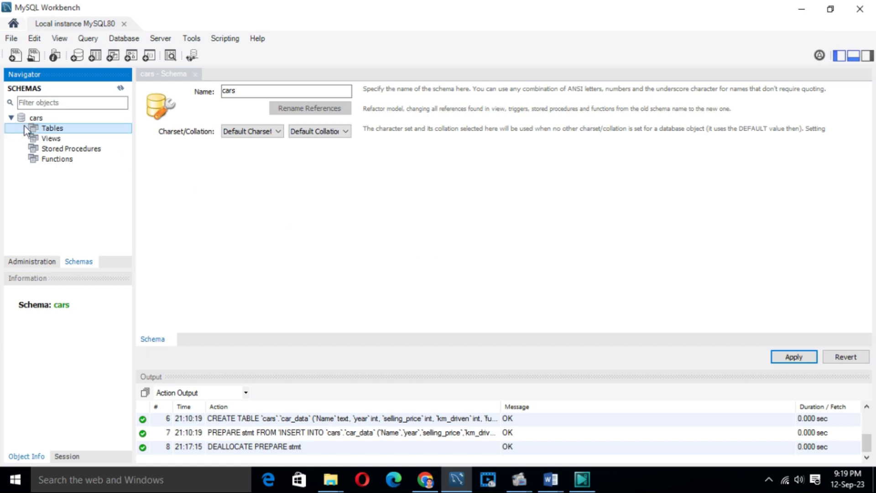
Refresh the schema list and display the rows of the car_data table under cars
click(120, 88)
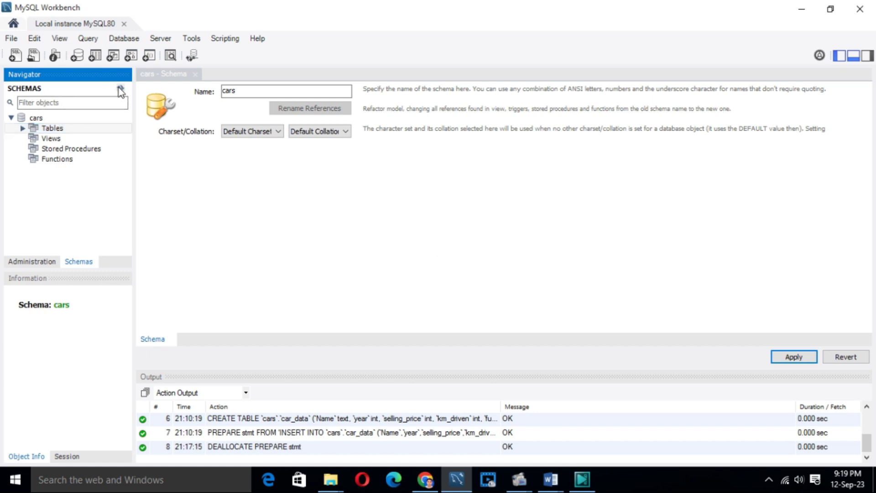
click(23, 129)
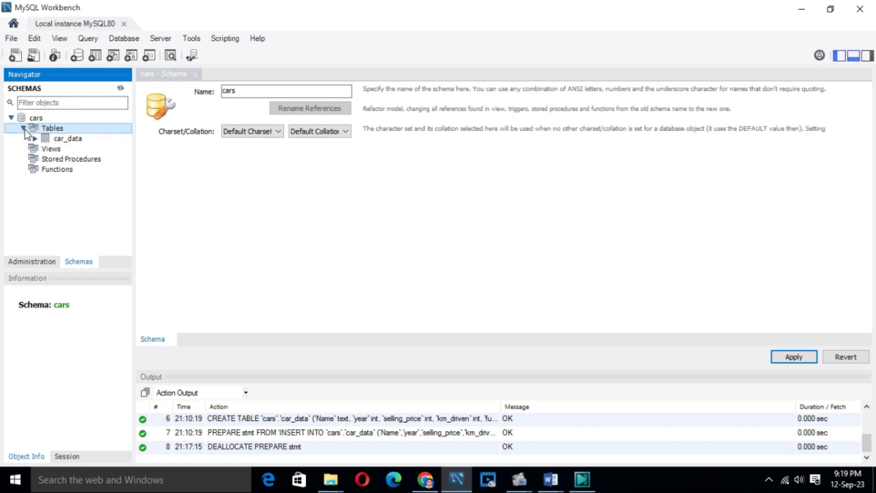
click(70, 140)
click(127, 139)
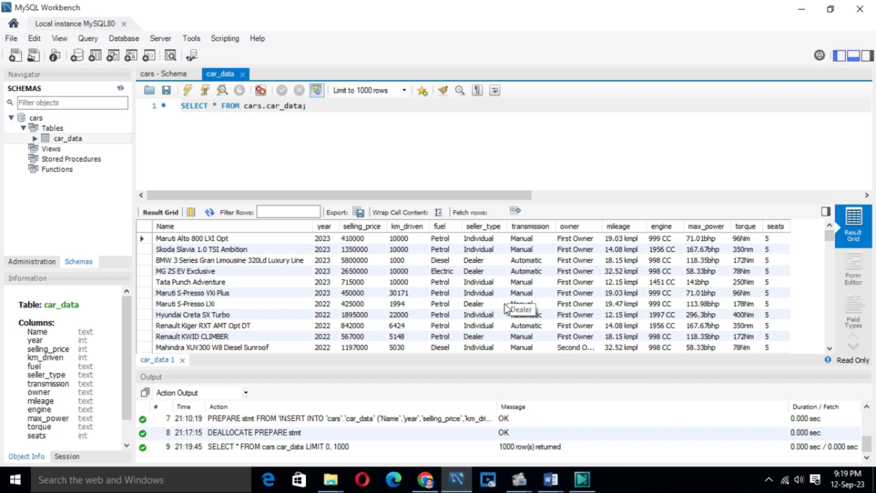
Close the cars schema editor, leaving the car_data query open
drag(461, 196, 407, 201)
click(181, 78)
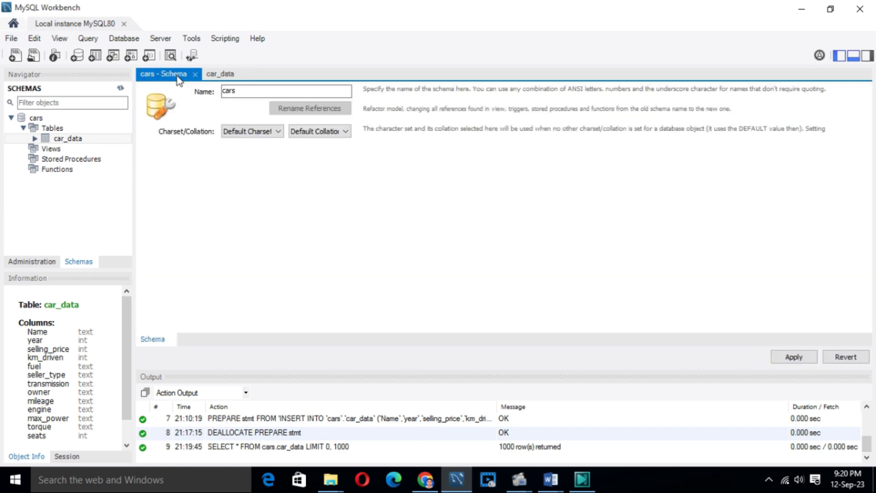
click(195, 74)
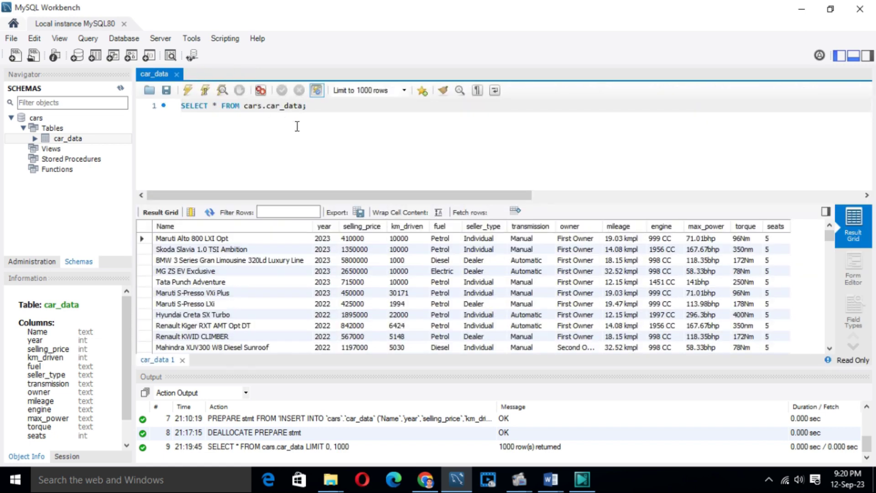
Add the statement "use cars;" below the existing query and execute only that statement
click(323, 112)
key(Return)
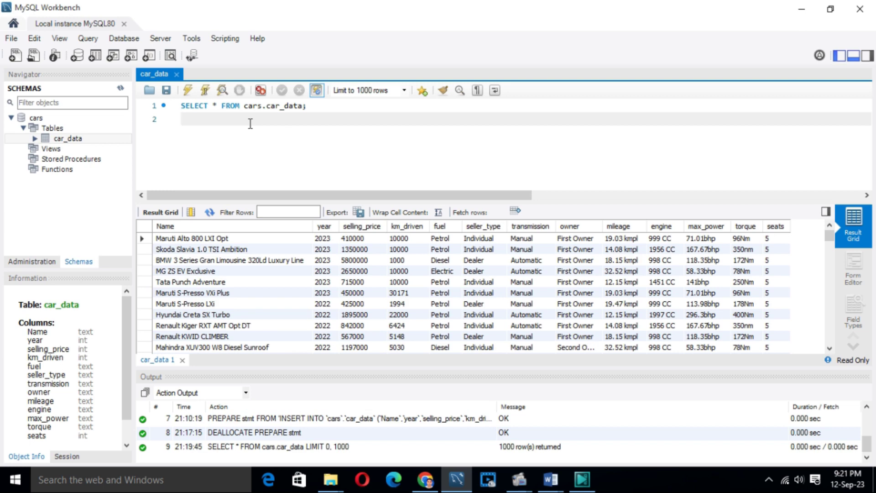
text(use cars;)
drag(242, 121, 181, 120)
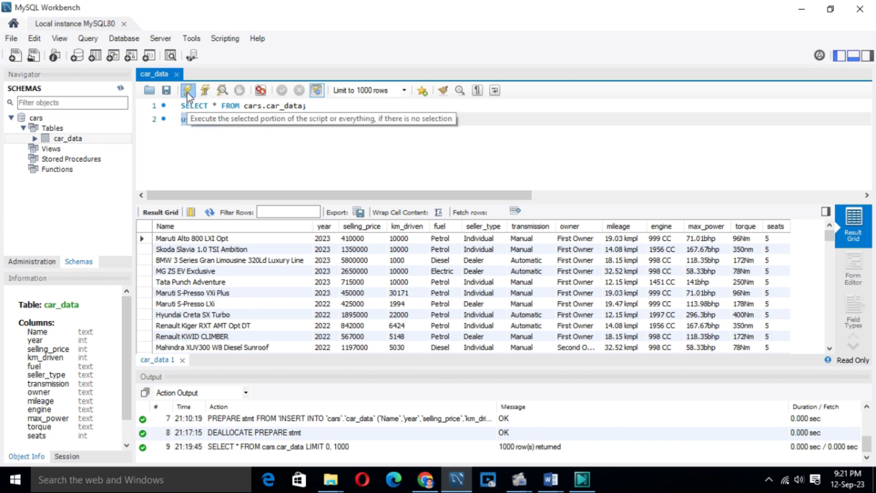
click(187, 92)
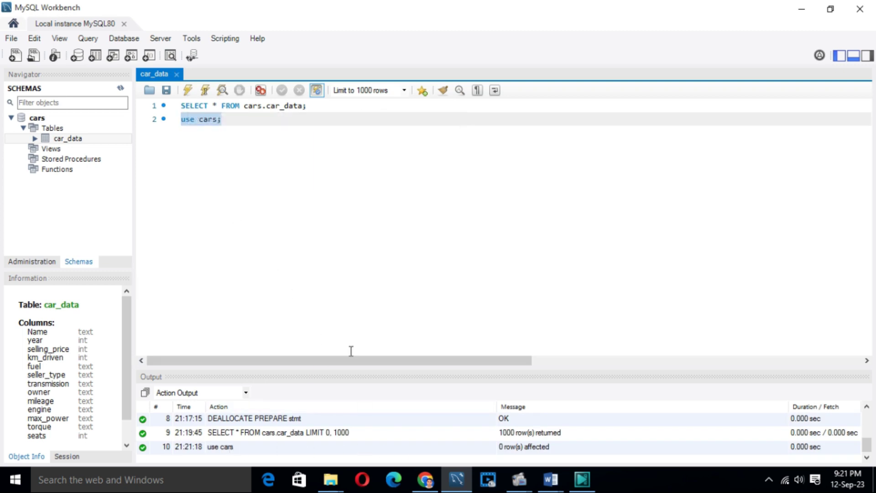
Add the statement "select * from cars_data;" below "use cars;" and try to execute only that statement
click(249, 122)
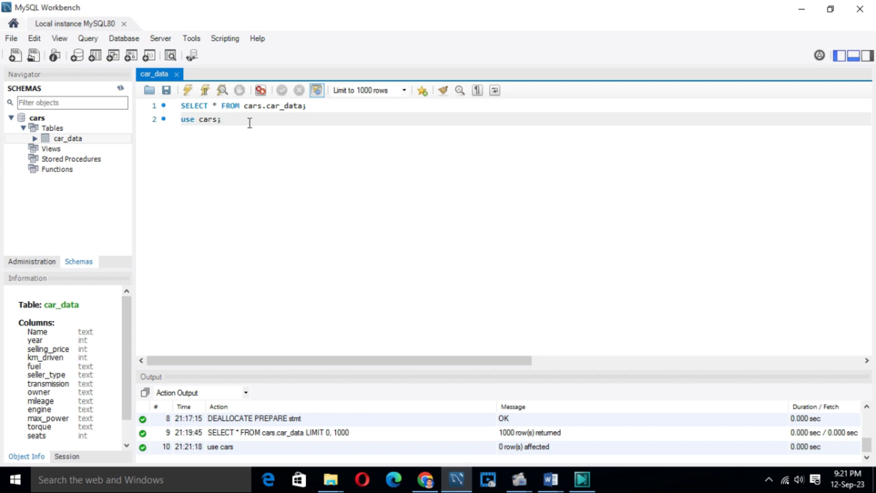
key(Return)
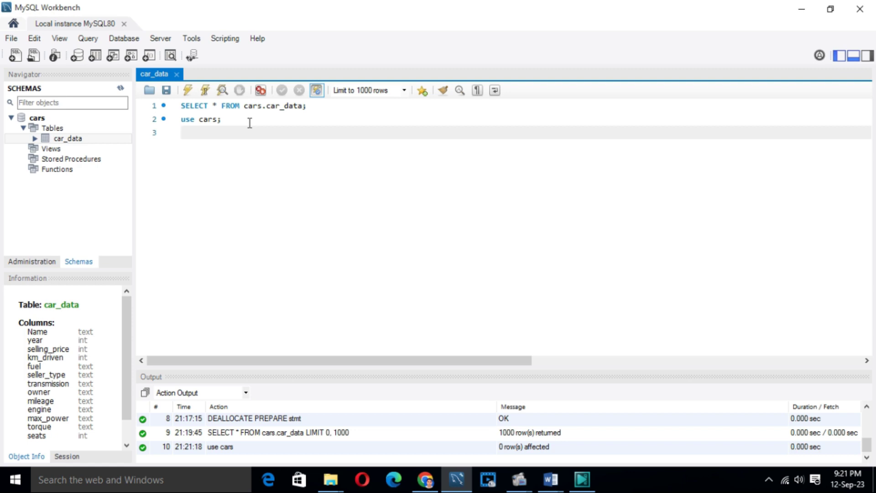
text(select * from car)
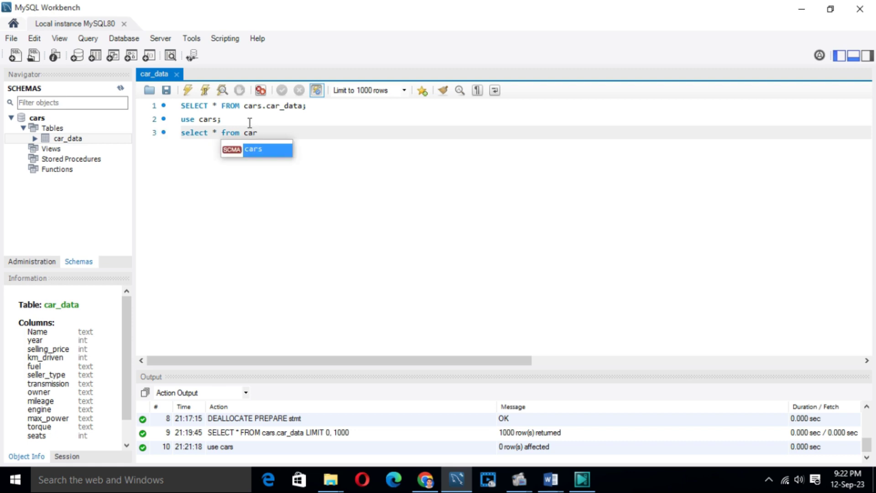
key(Return)
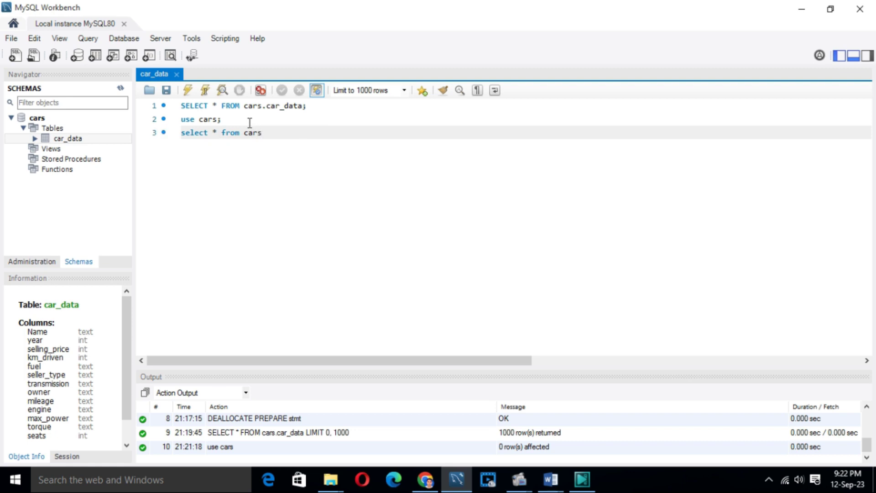
text(;)
key(BackSpace)
text(_data;)
drag(291, 133, 184, 136)
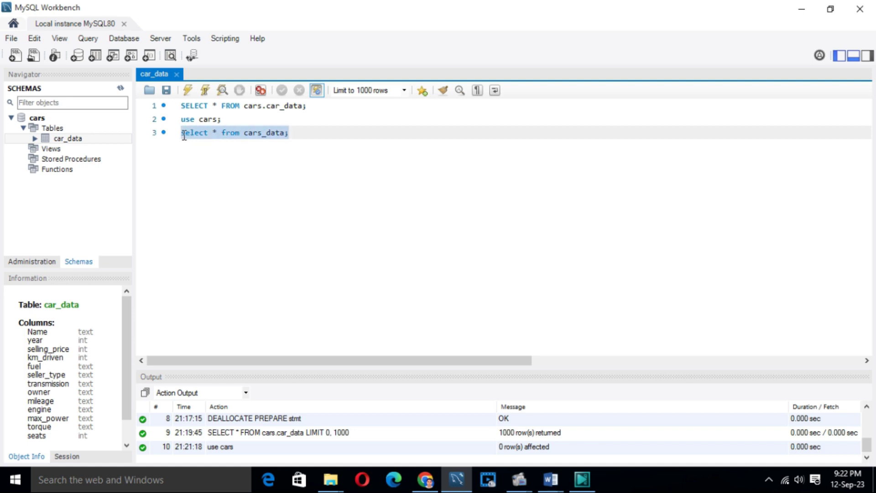
click(188, 90)
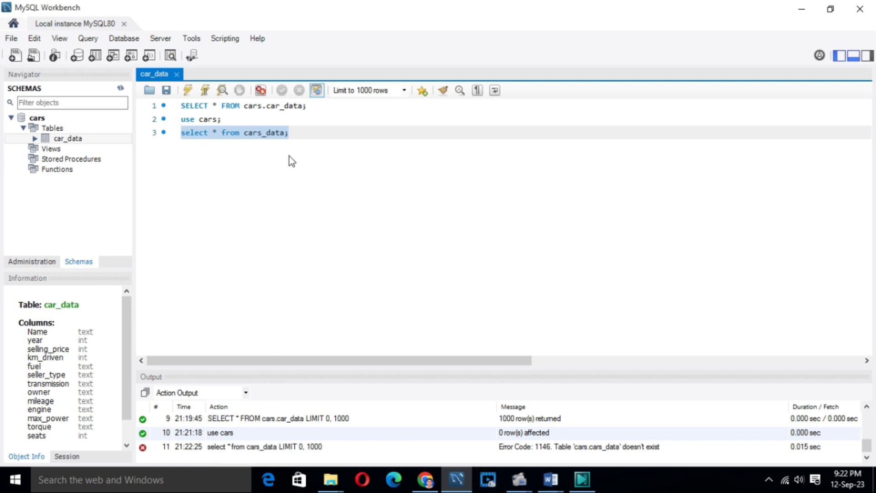
Correct the table name in the last select statement to car_data and execute only that statement
click(280, 132)
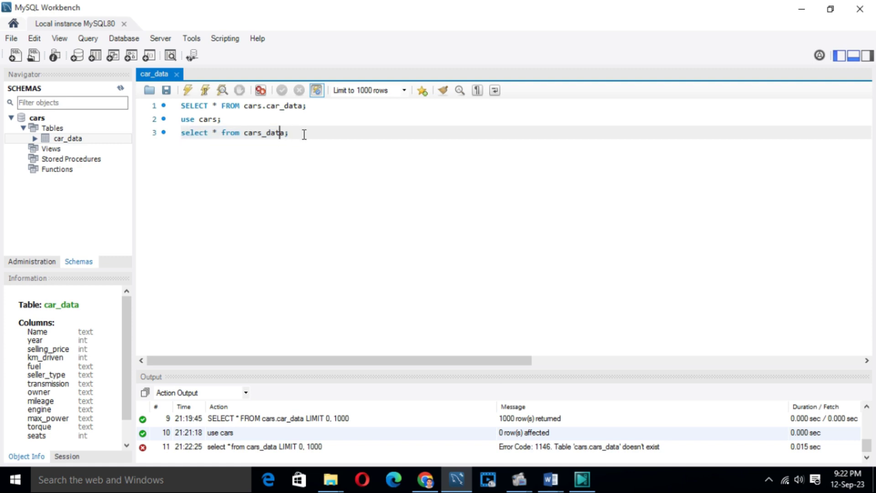
click(304, 133)
click(264, 136)
key(BackSpace)
click(322, 136)
drag(307, 133, 184, 133)
click(188, 90)
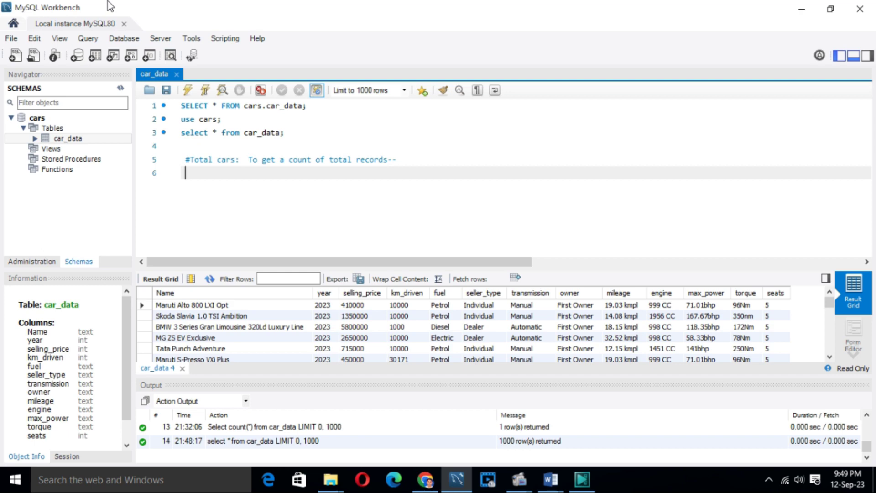
Begin a "select count(*)" statement below the comment about the count of total records
text(select count)
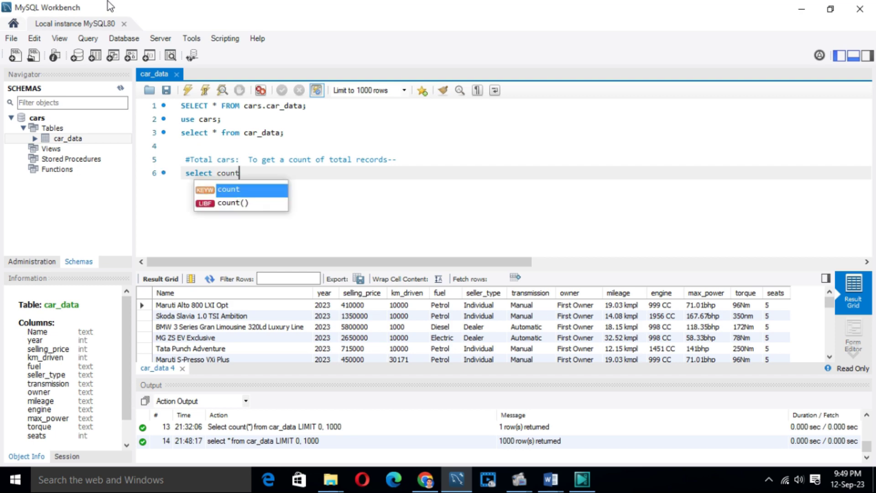
key(Down)
key(Return)
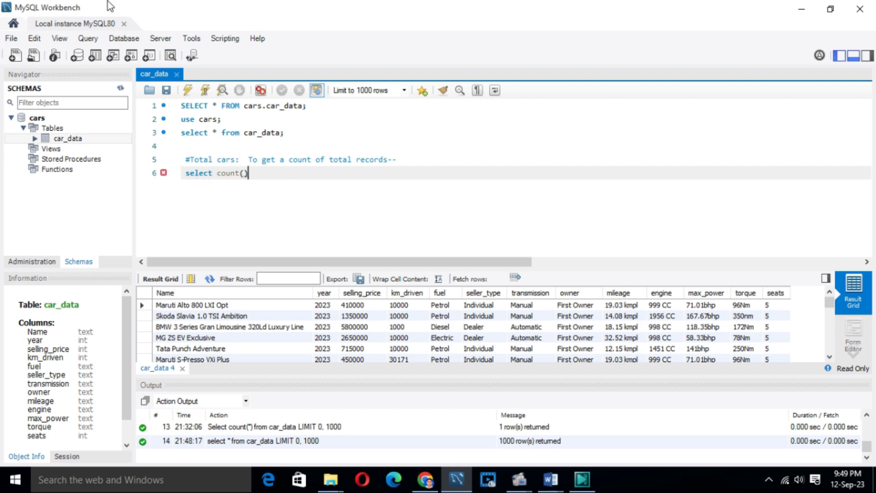
click(244, 173)
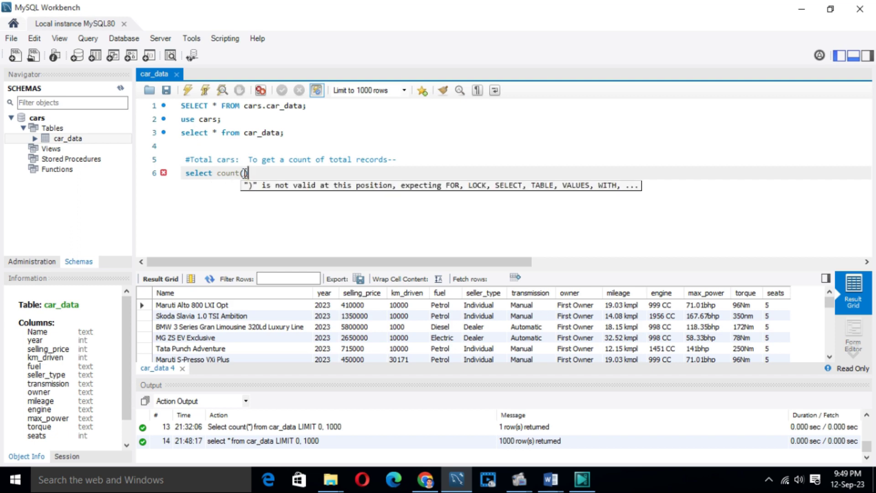
text(*)
click(262, 174)
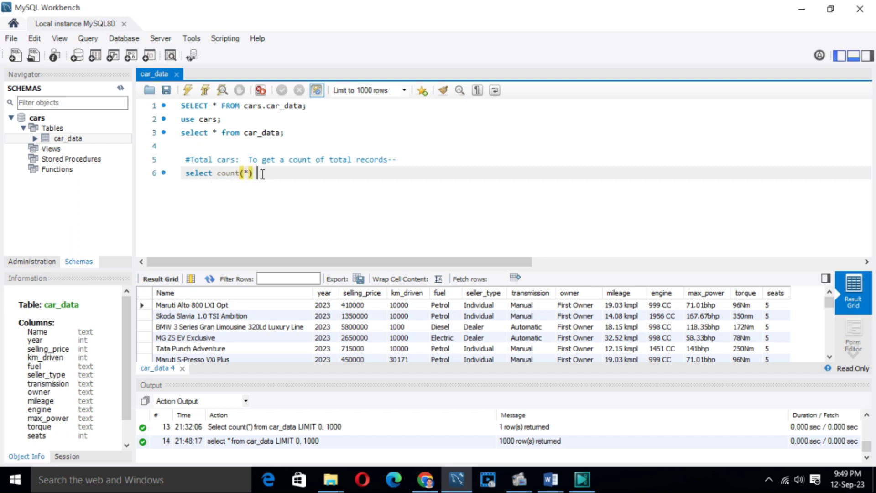
Complete the count statement with "from car_data;" and execute only that statement
text(from car)
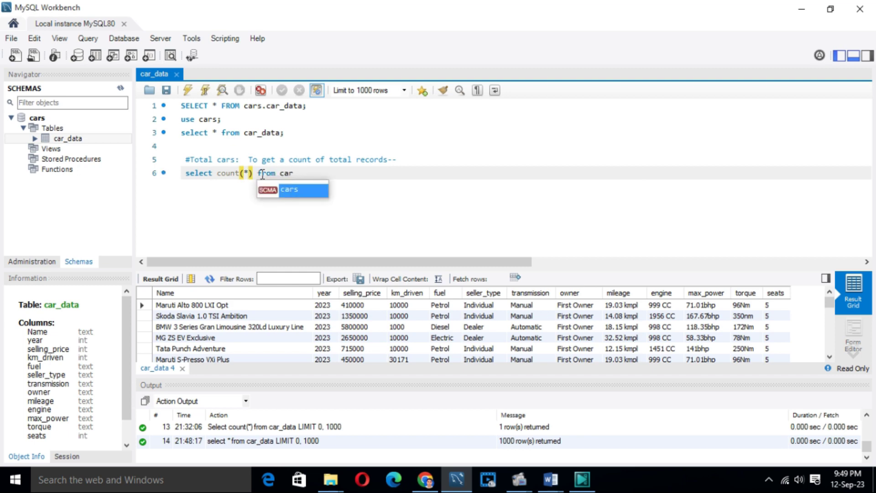
text(_sa)
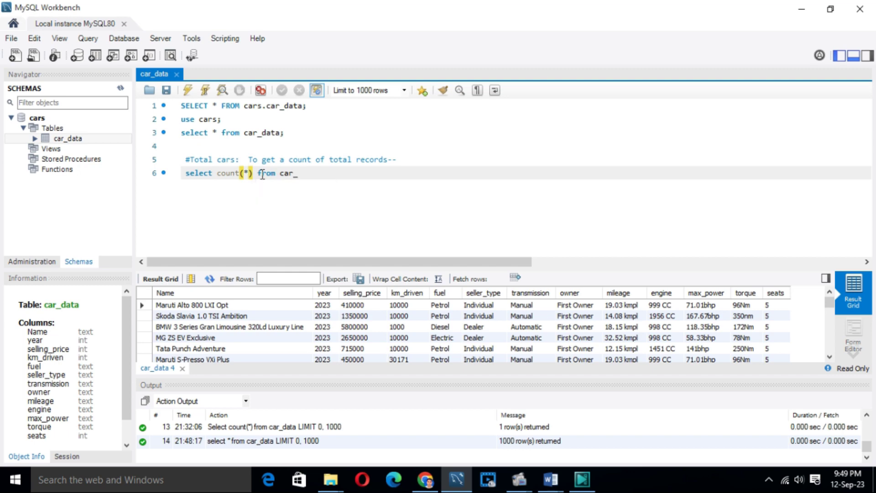
key(BackSpace)
key(BackSpace)
text(data;)
drag(324, 173, 185, 173)
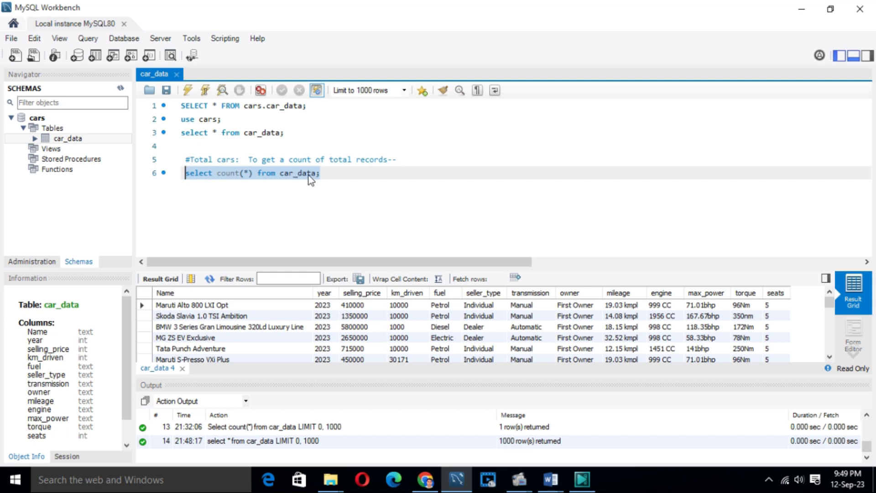
click(187, 90)
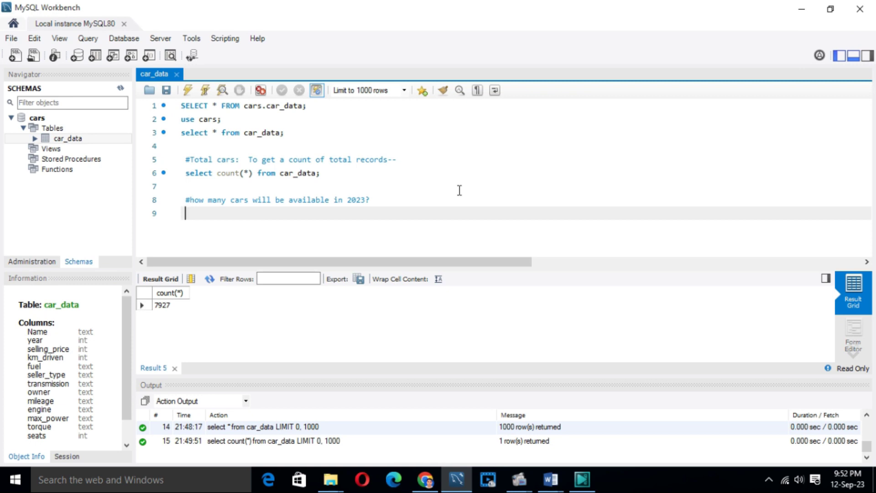
Begin a "select count()" statement below the comment asking how many cars will be available in 2023
text(select count)
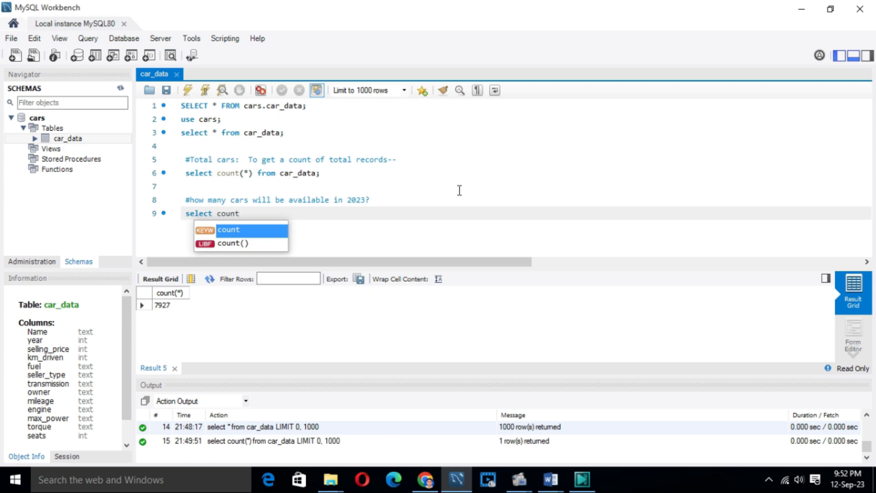
key(Down)
key(Return)
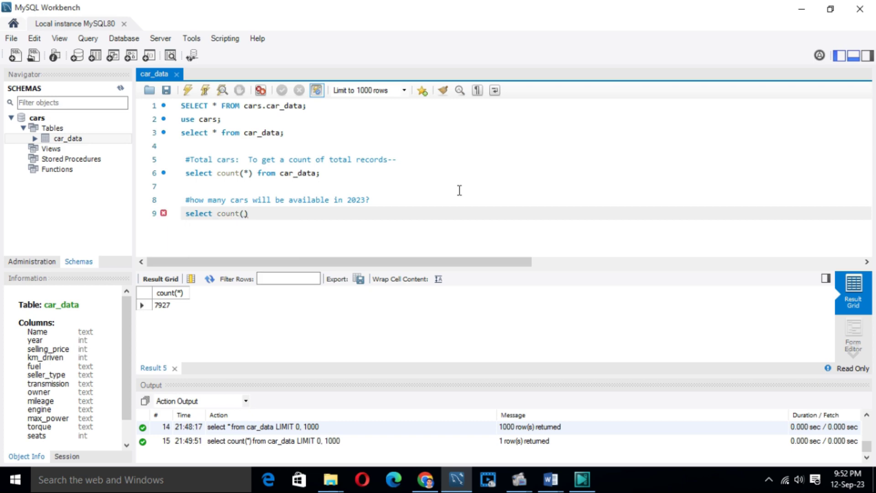
key(Left)
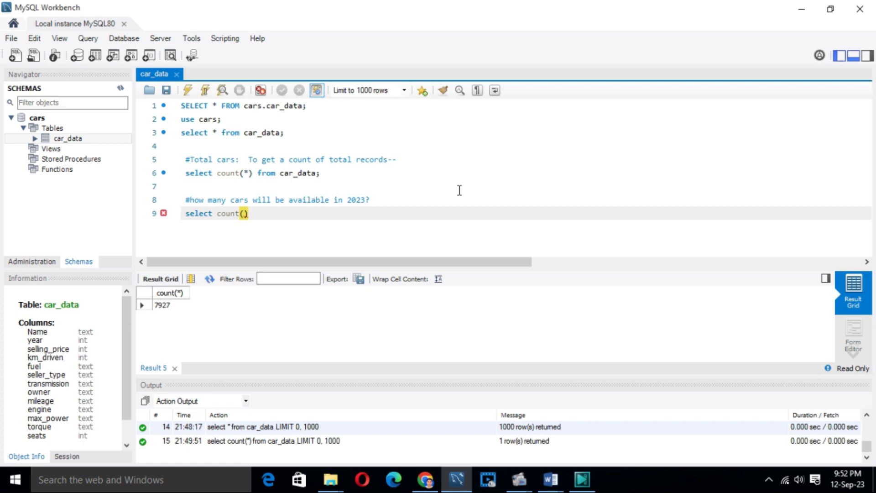